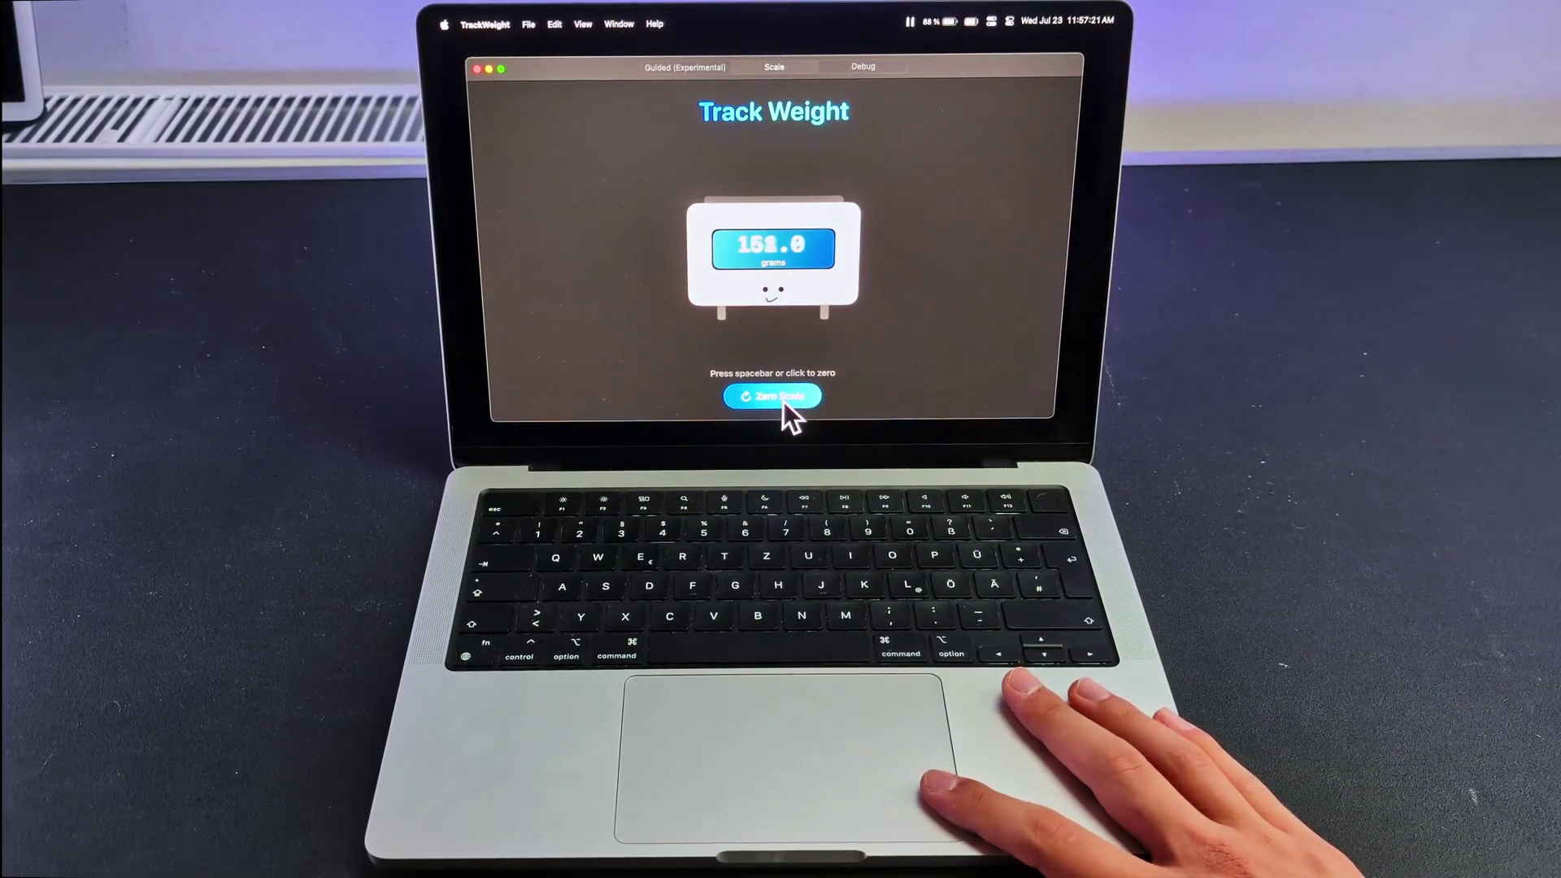
# Step: Zero the scale so the 158.0 g reading returns to 0.0 g
pyautogui.click(785, 401)
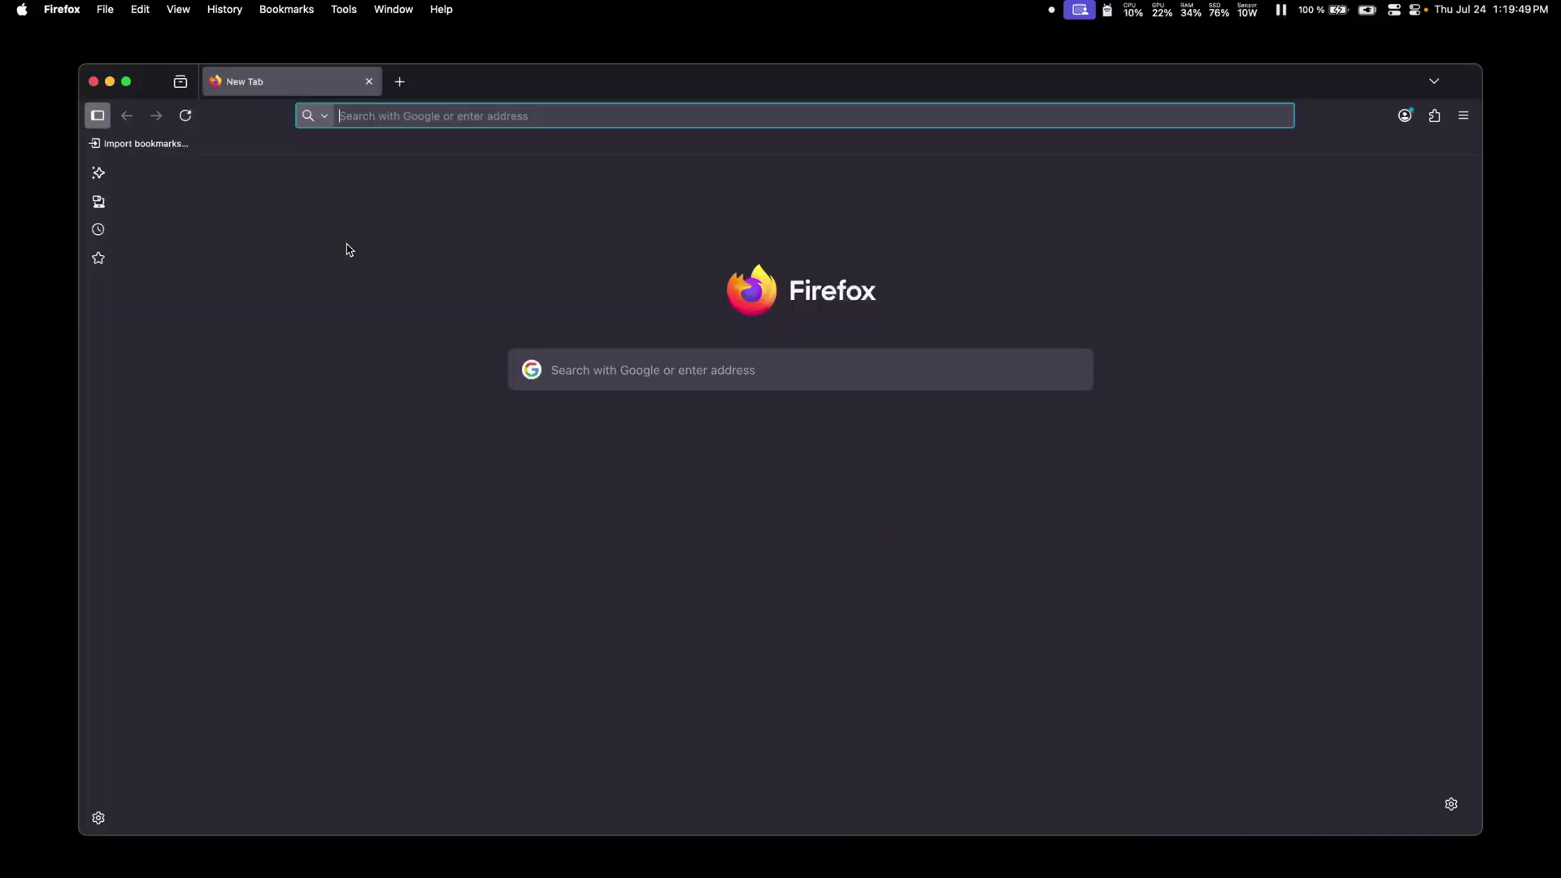
pyautogui.write('brew')
# Step: Load brew.sh in Firefox and copy the Homebrew install command
pyautogui.press('Return')
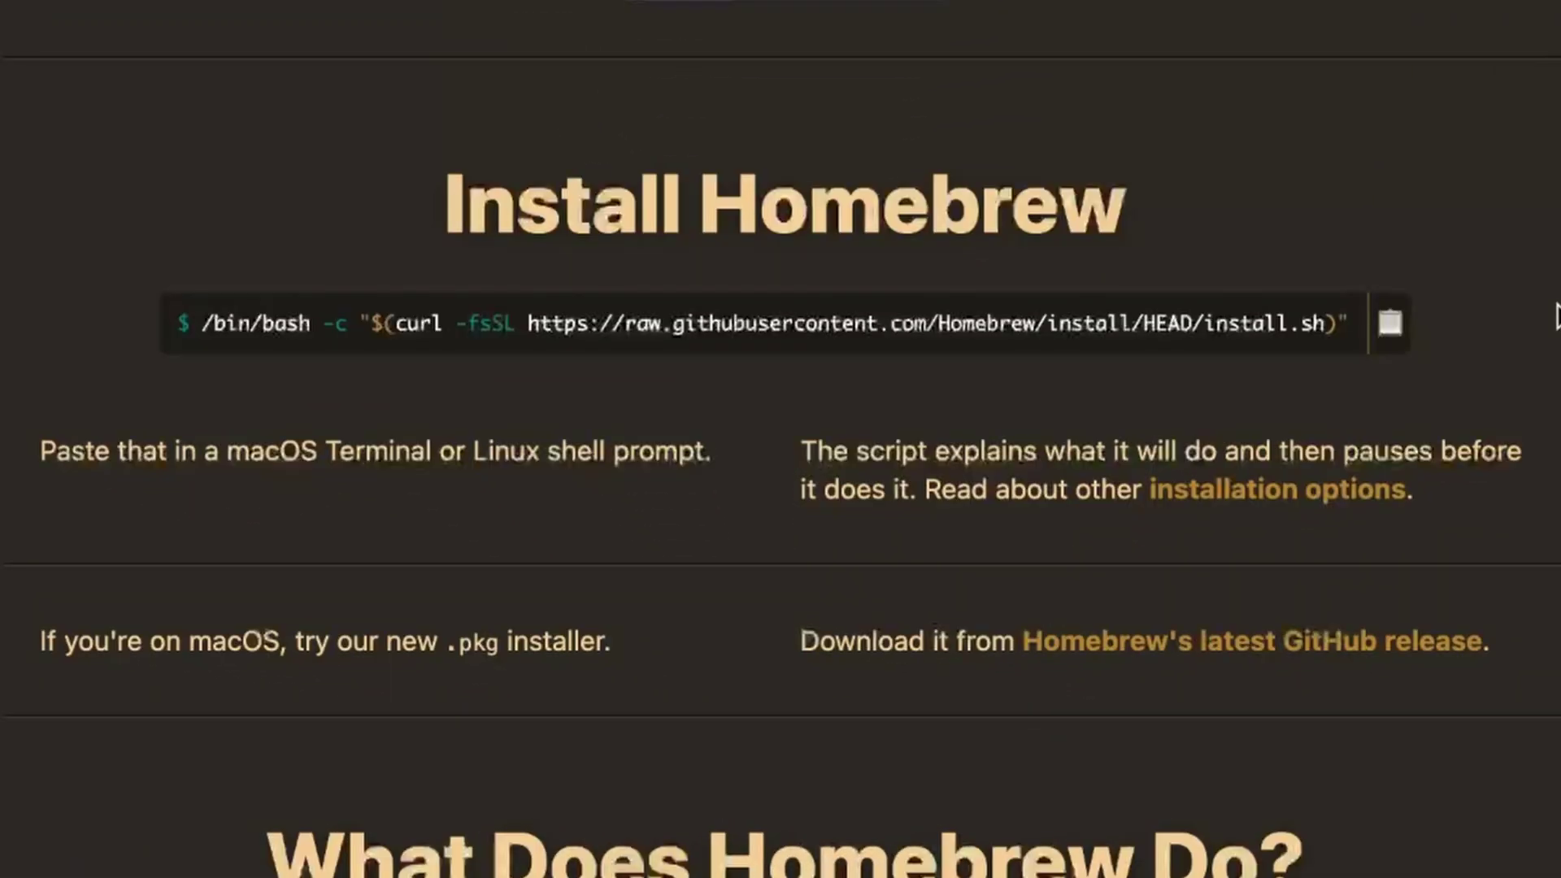
pyautogui.click(1386, 330)
# Step: Launch Terminal via the launcher and run the pasted Homebrew install script
pyautogui.hotkey('alt', 'space')
pyautogui.write('terminal')
pyautogui.press('Return')
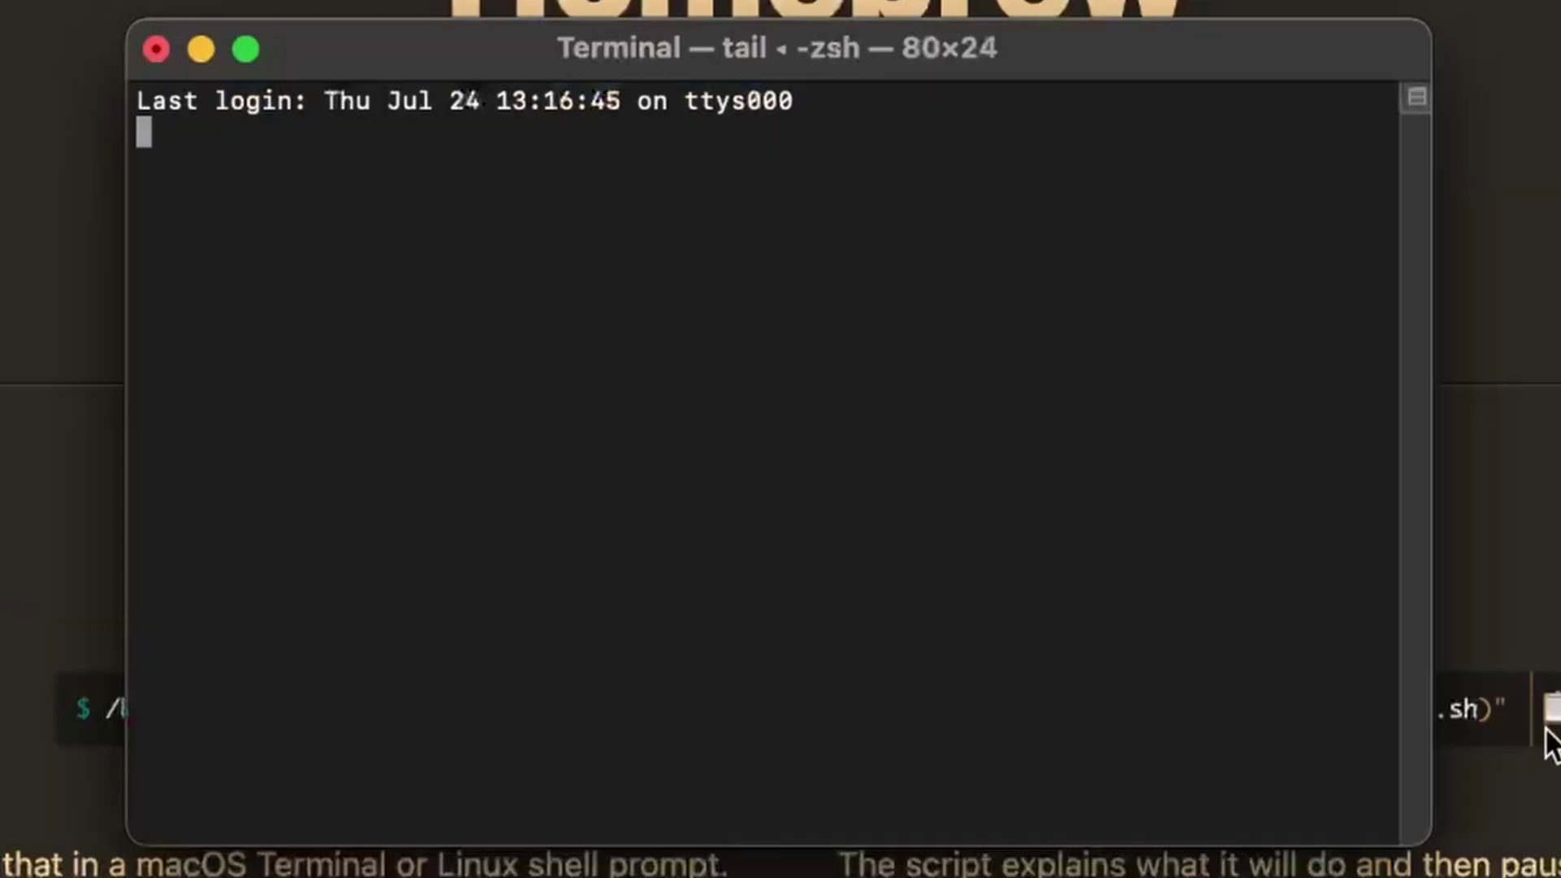
pyautogui.press('super+v')
pyautogui.press('Return')
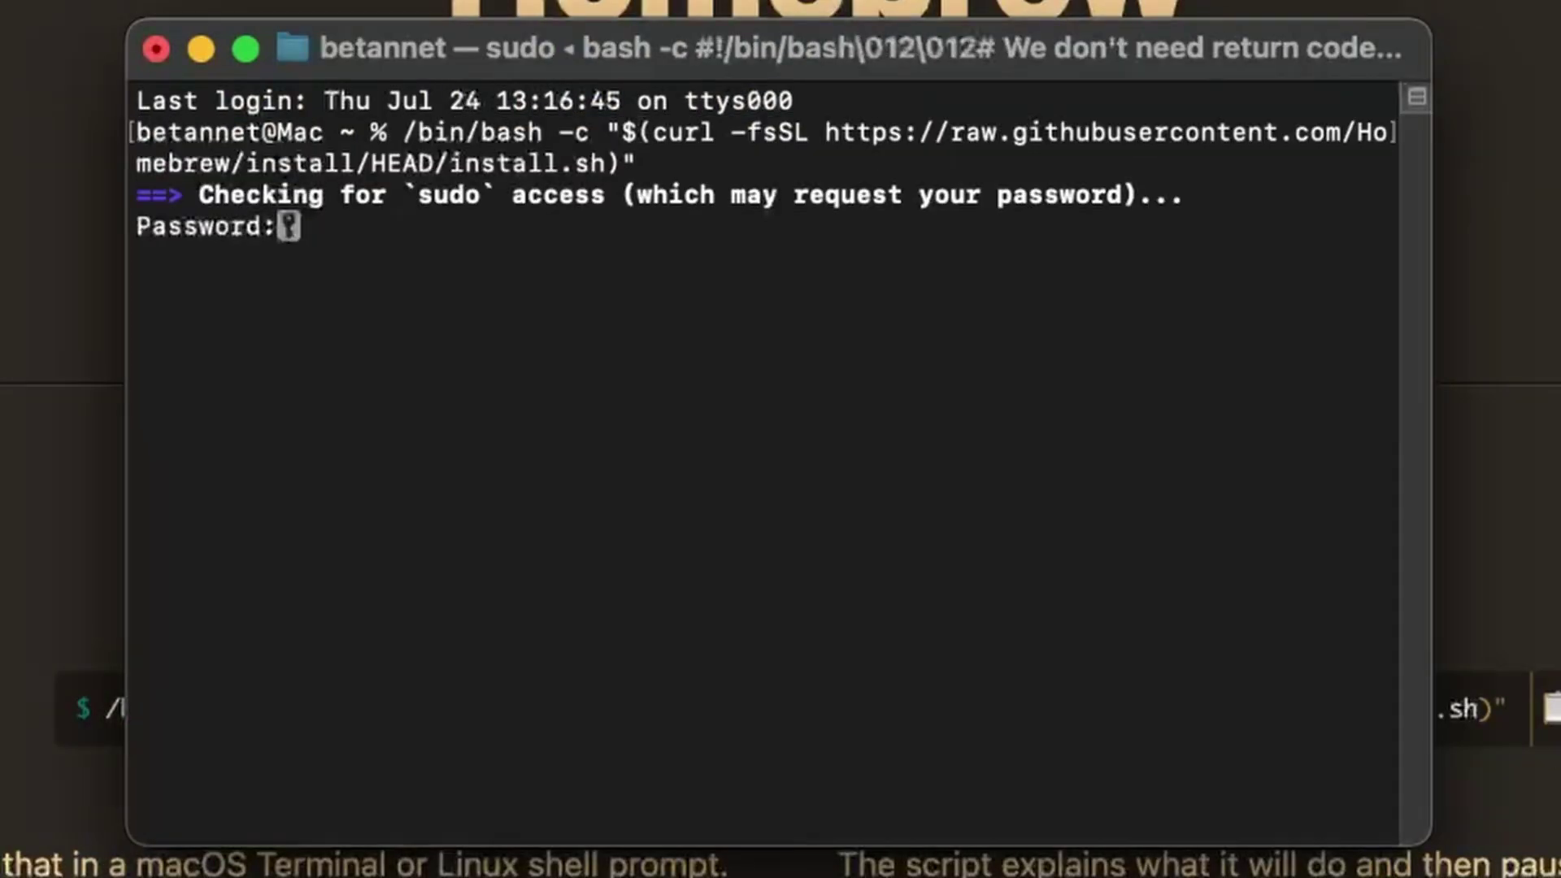
pyautogui.press('Return')
pyautogui.press('Return')
pyautogui.press('Return')
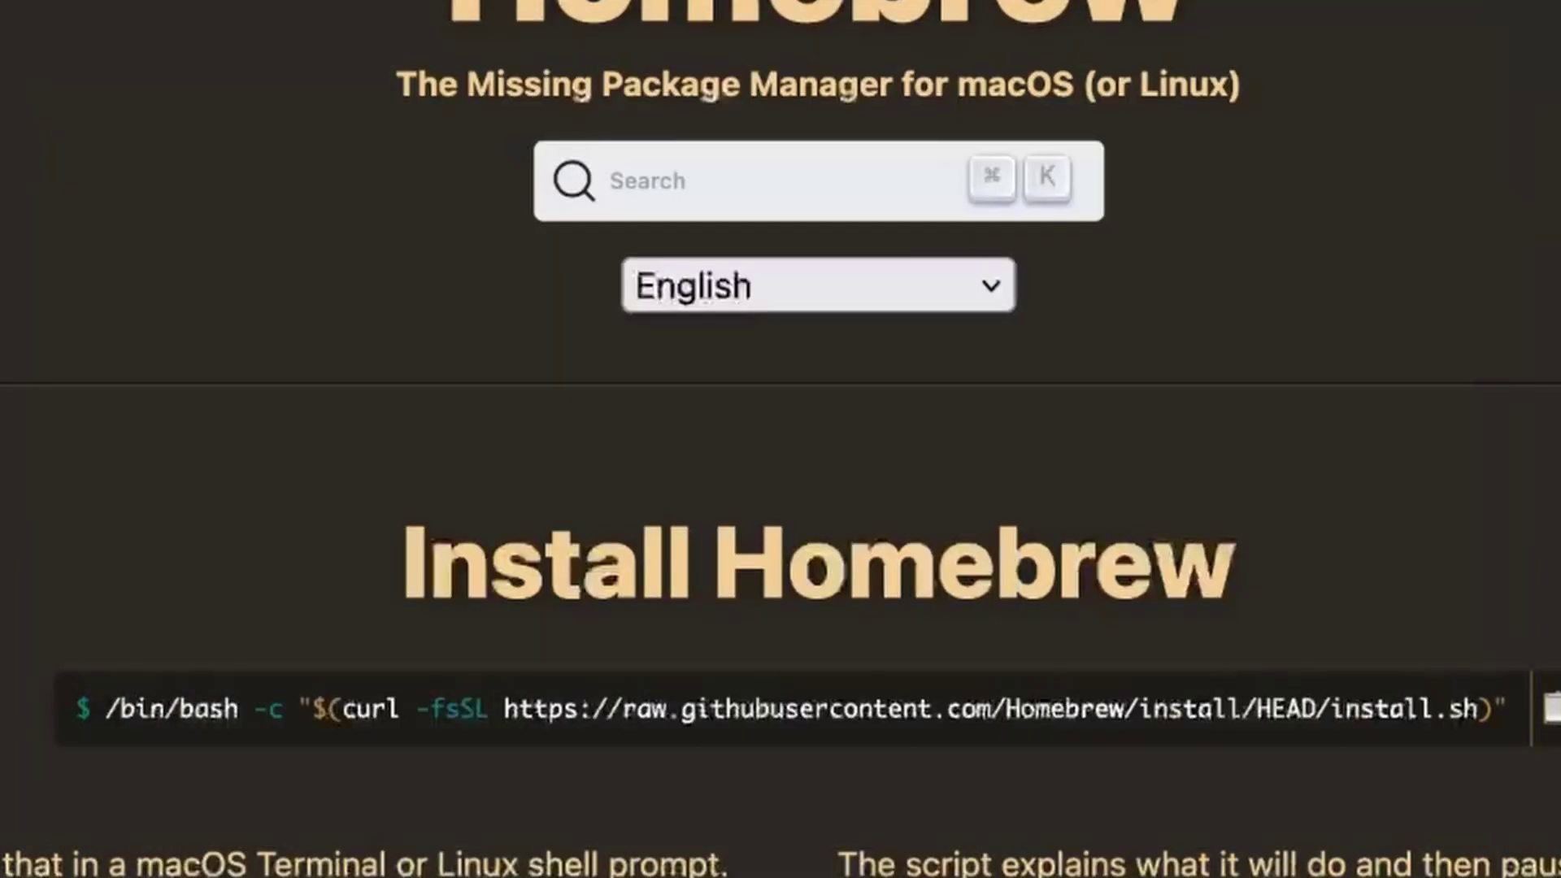
pyautogui.write('https://github.com/KrishKrosh/TrackWeight')
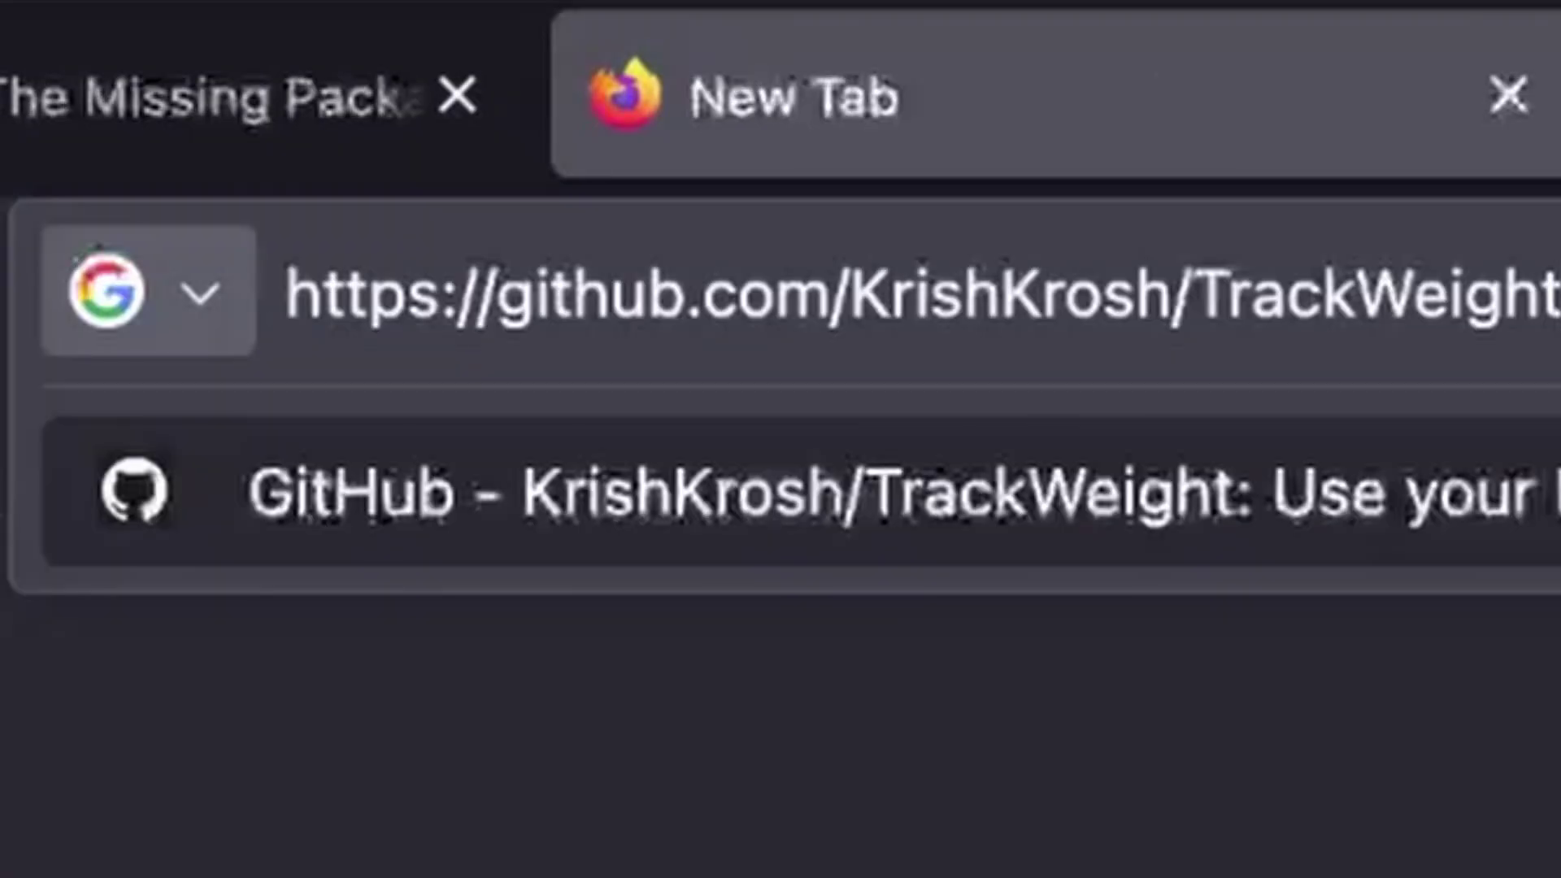
# Step: Run 'brew install --cask krishkrosh/apps/trackweight' from the GitHub page, then summon the launcher for TrackWeight
pyautogui.press('Return')
pyautogui.scroll(-5, 976, 484)
pyautogui.scroll(-10, 977, 485)
pyautogui.scroll(-3, 975, 484)
pyautogui.moveTo(144, 588); pyautogui.dragTo(722, 606)
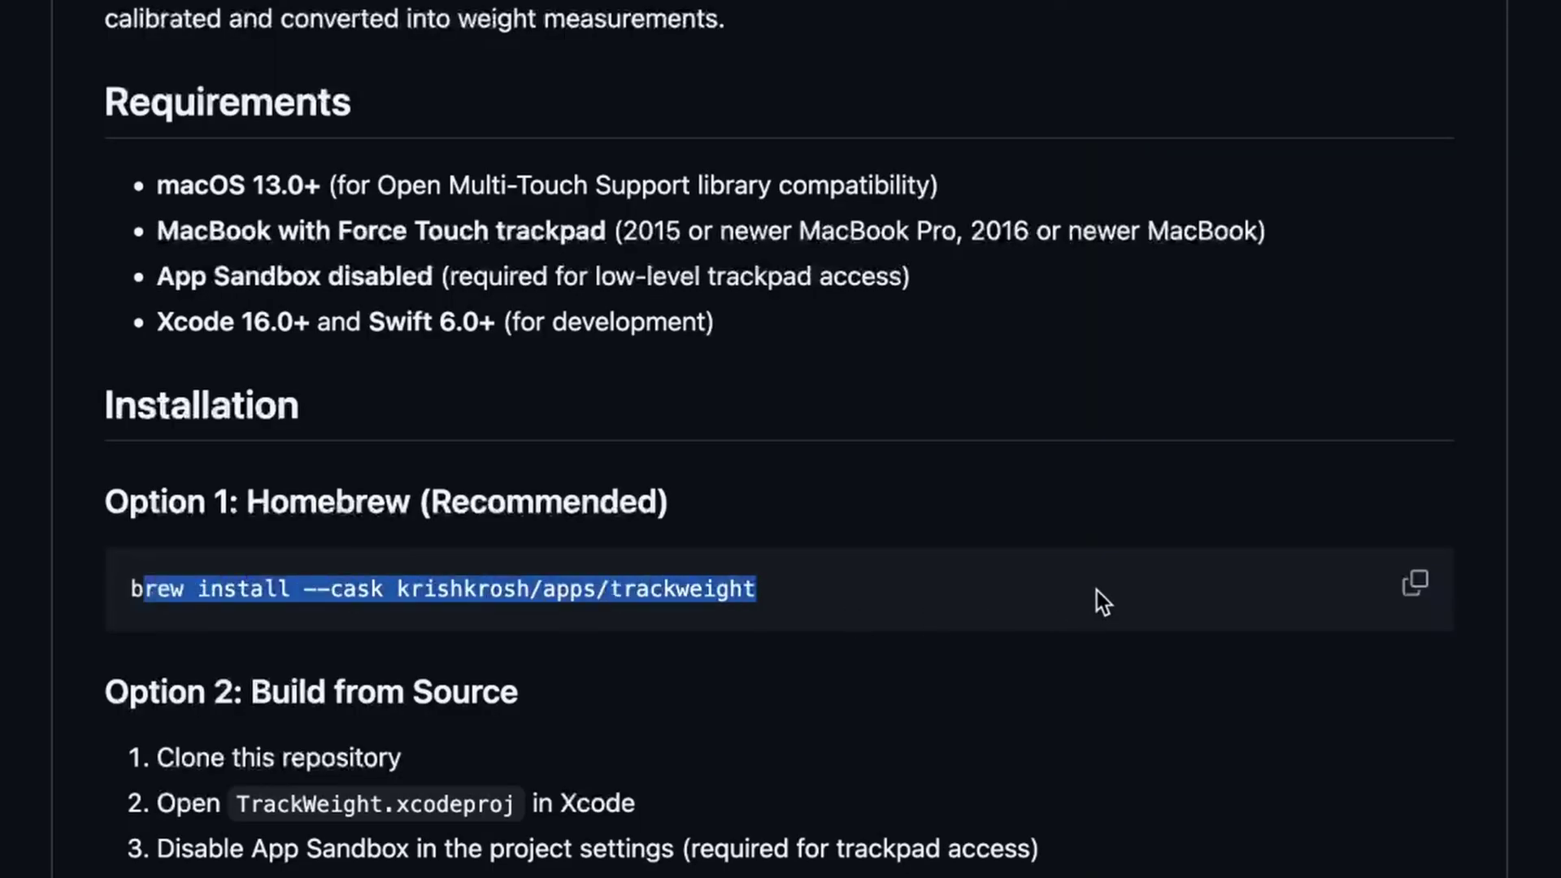
pyautogui.press('super+c')
pyautogui.press('super+v')
pyautogui.press('Return')
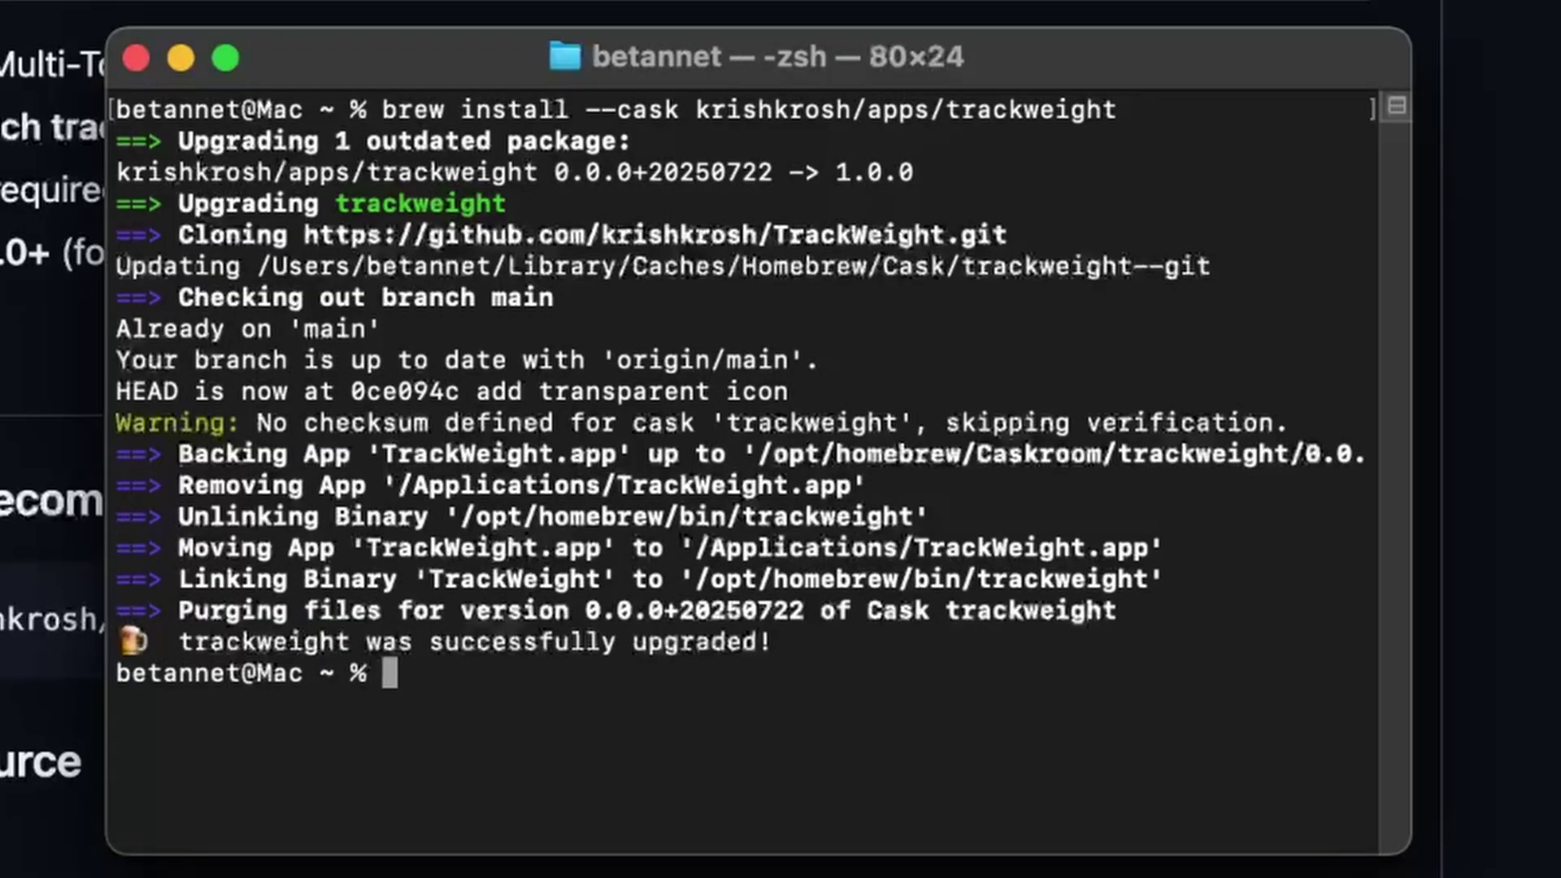
pyautogui.press('super+space')
pyautogui.write('trackweight')
# Step: Launch TrackWeight from the launcher to reach its welcome screen
pyautogui.press('Return')
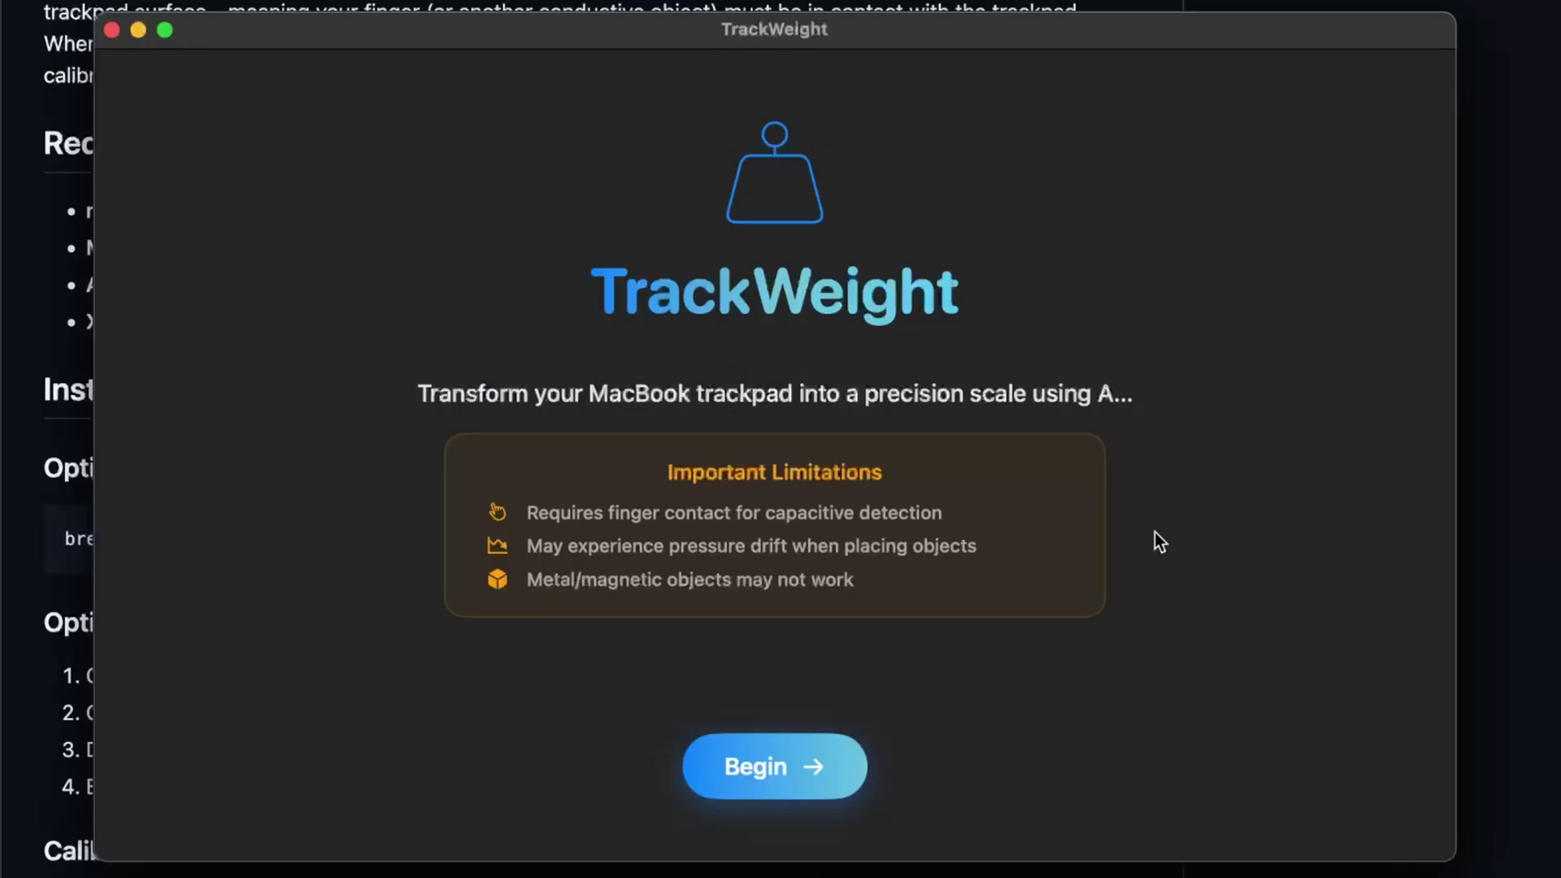